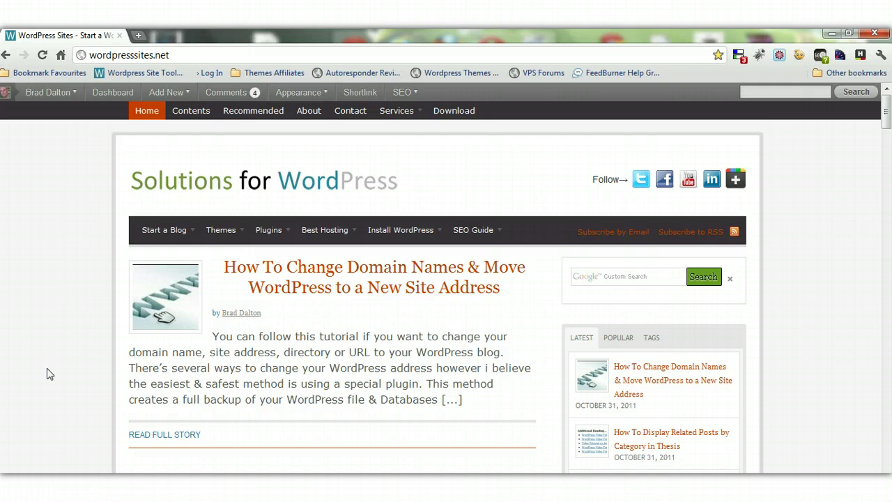
- Switch to the Notepad notes and add ns1.hostgator.com and ns2.hostgator.com on separate lines below the registered name servers
click(317, 488)
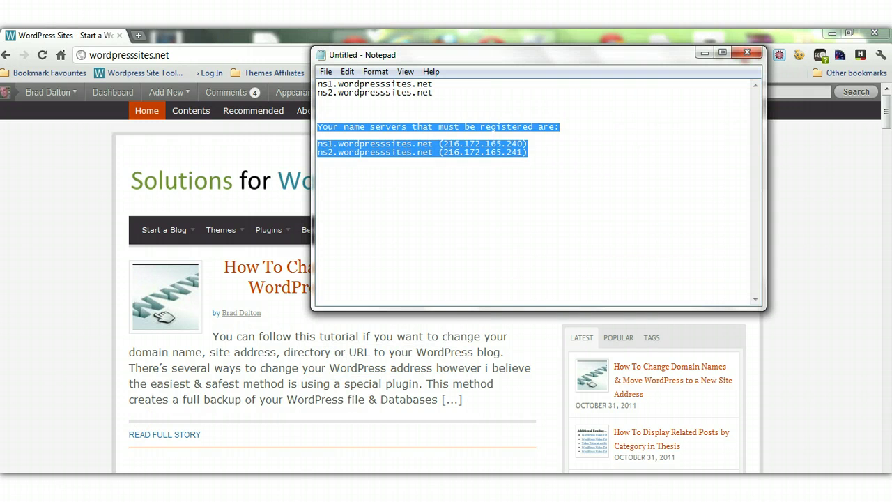
click(488, 225)
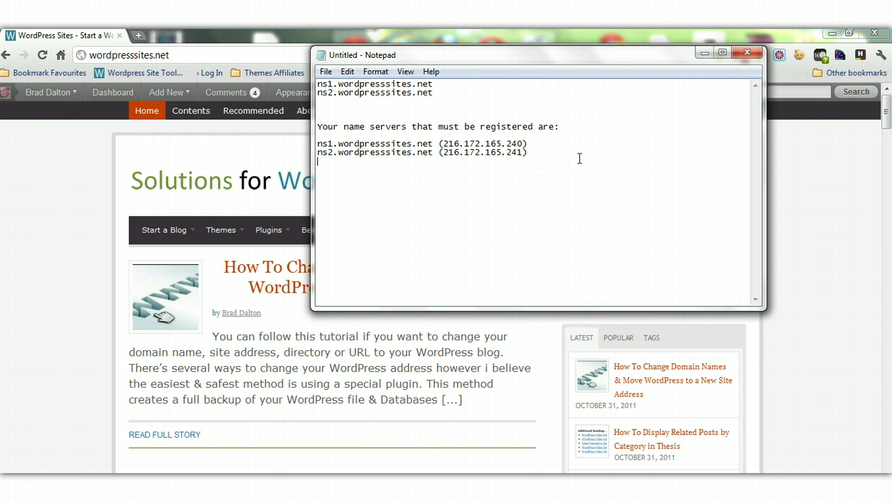
key(Return)
key(Return)
text(ns1.hostgator.com)
key(Return)
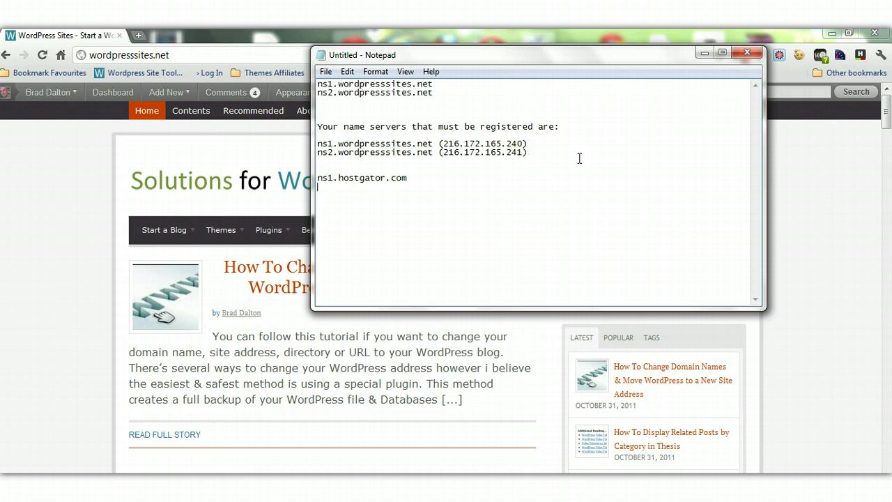
text(ns2.hostgator.com)
key(Return)
key(Return)
text(bluehos)
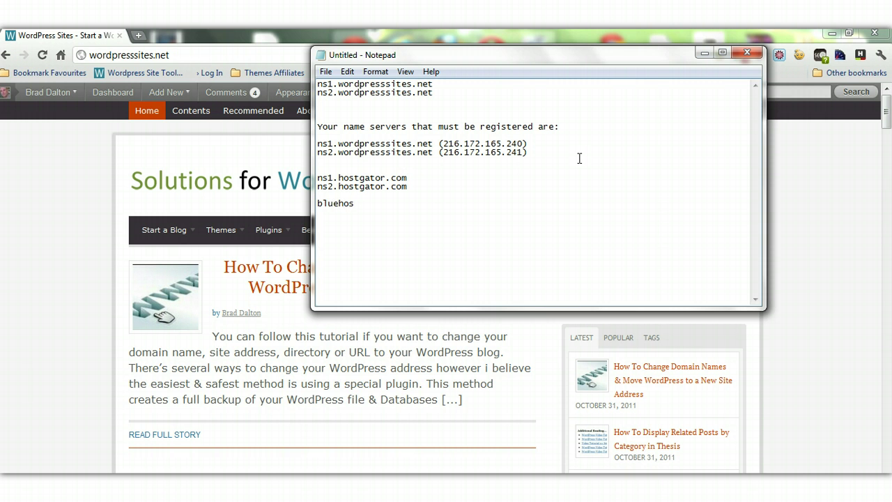
key(BackSpace)
key(BackSpace)
key(BackSpace)
key(BackSpace)
key(BackSpace)
key(BackSpace)
key(BackSpace)
- Add ns1.bluehost.com and ns2.bluehost.com on separate lines below the HostGator nameservers in the notes
text(ns1.blurhost)
key(BackSpace)
key(BackSpace)
key(BackSpace)
key(BackSpace)
key(BackSpace)
text(ehost.com,)
key(Return)
text(ns2)
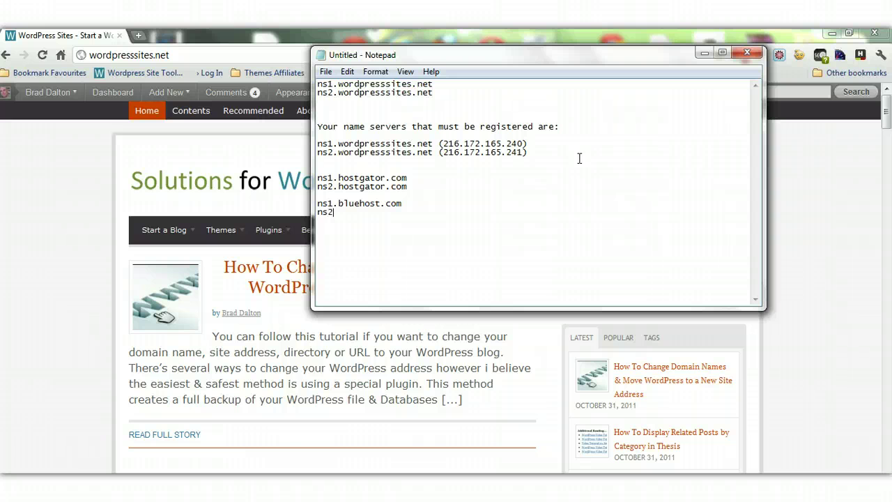
text(.bluehost.com)
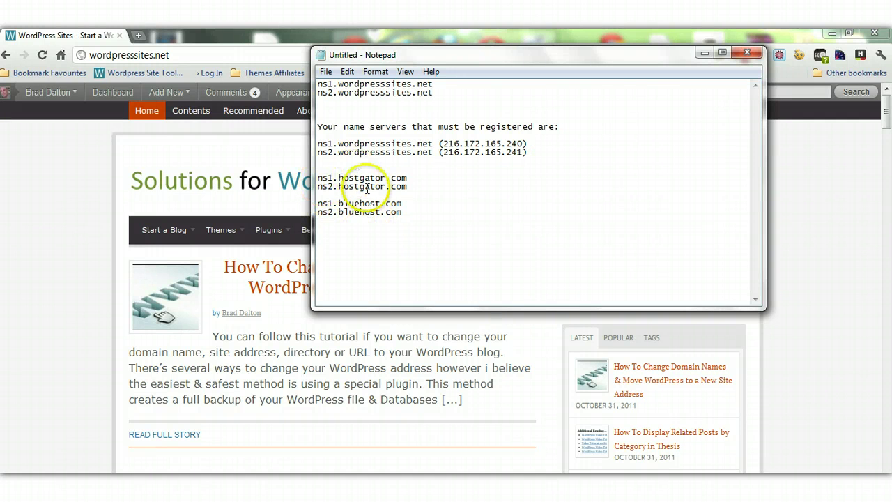
- Minimize the notes, switch to the GoDaddy account window and open the domain details of WPSITES.NET
click(704, 53)
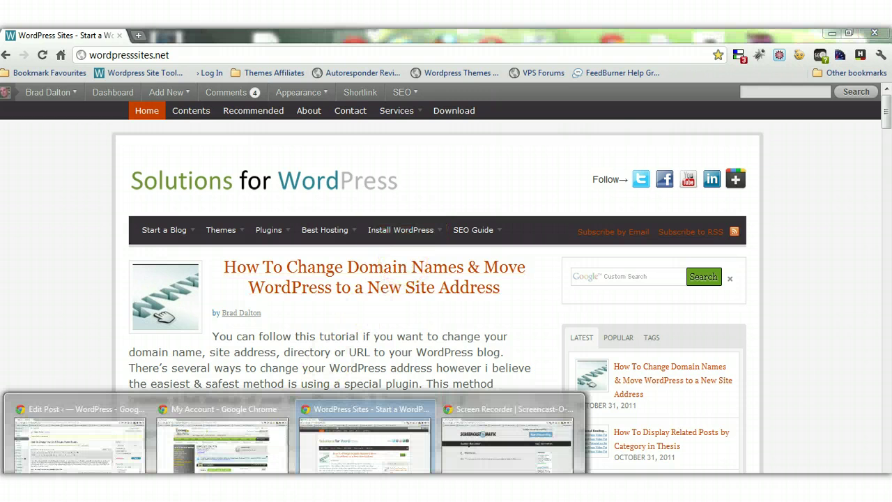
click(277, 469)
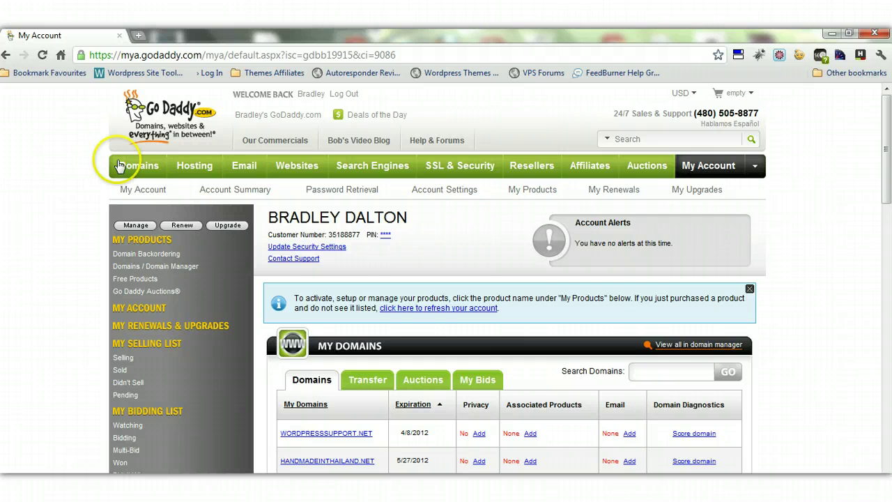
mouse_move(138, 165)
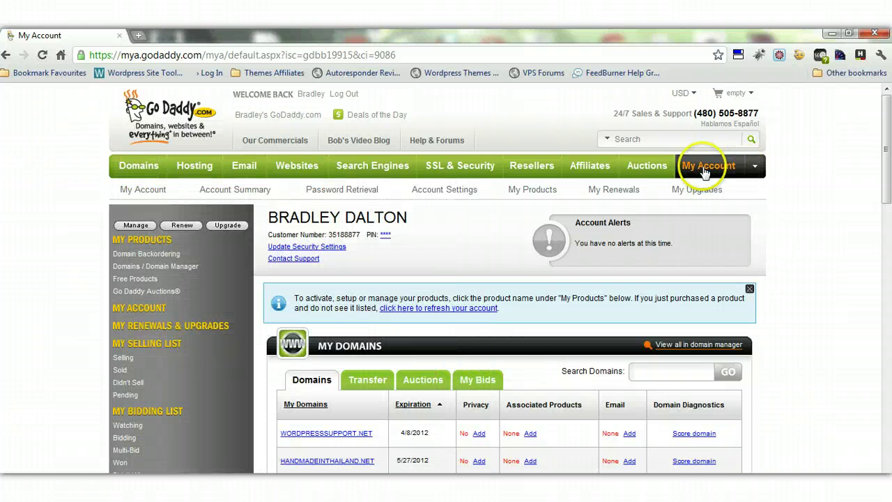
drag(884, 146, 888, 202)
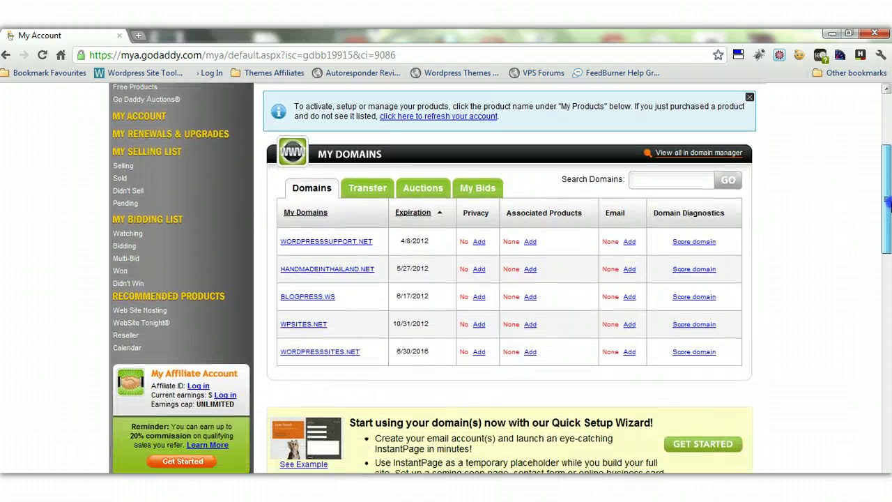
click(312, 327)
click(304, 325)
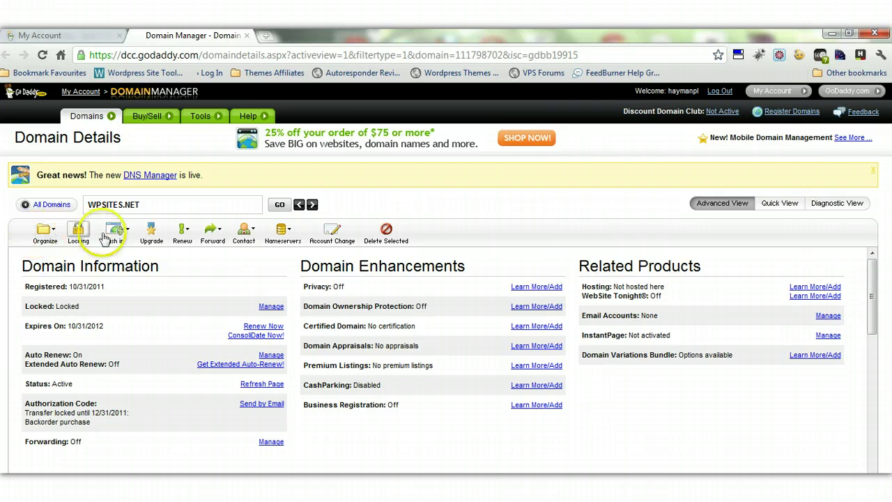
- Open the Set Nameservers settings for WPSITES.NET and choose to use specific nameservers for the domain
click(284, 233)
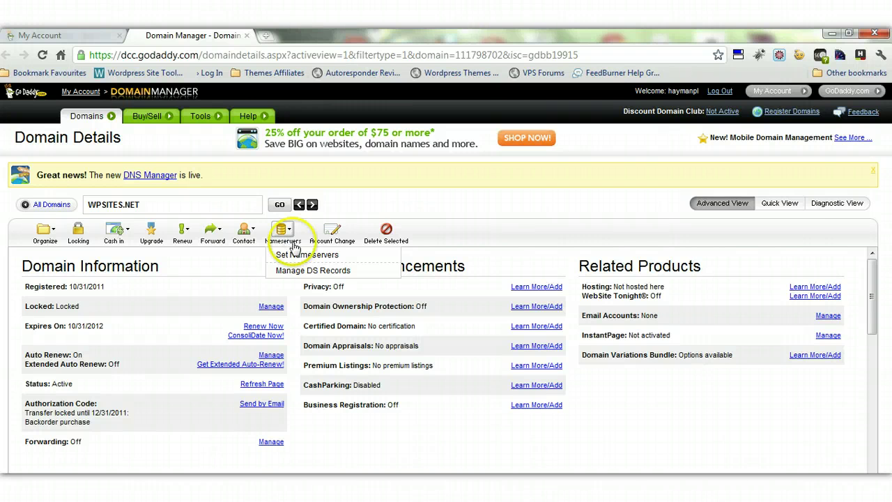
click(306, 257)
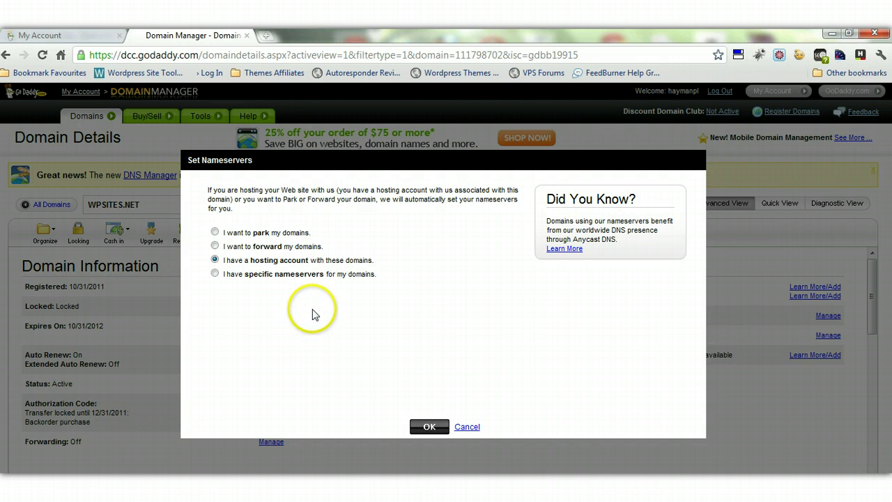
click(215, 273)
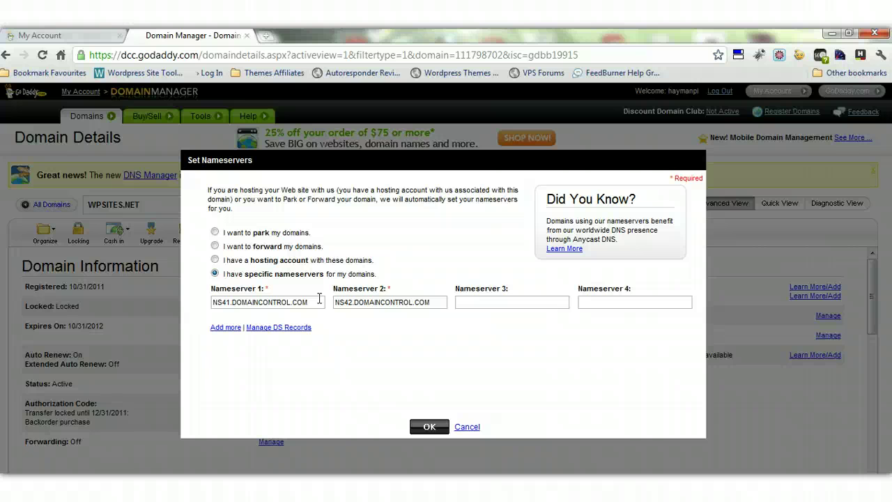
- Replace the Nameserver 1 entry with ns1.bluehost.com
click(317, 300)
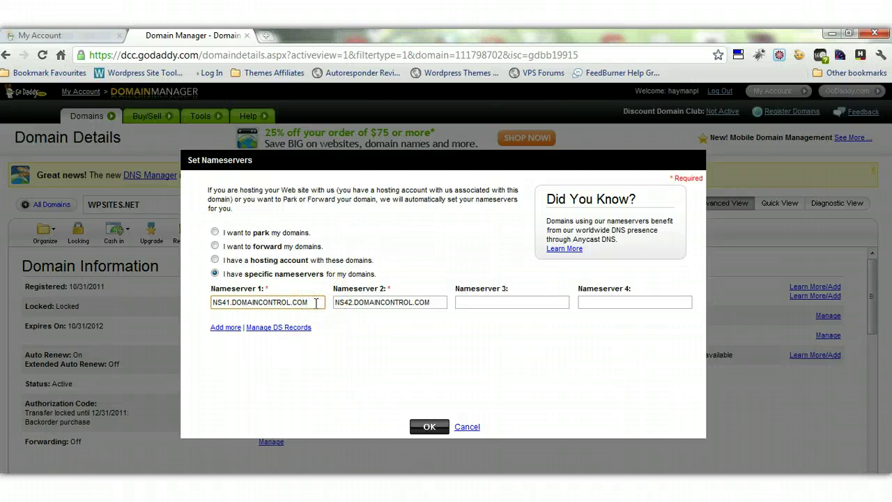
key(BackSpace)
key(BackSpace)
key(BackSpace)
key(BackSpace)
key(BackSpace)
key(BackSpace)
key(BackSpace)
key(BackSpace)
key(BackSpace)
key(BackSpace)
key(BackSpace)
key(BackSpace)
key(BackSpace)
key(BackSpace)
key(BackSpace)
key(BackSpace)
key(BackSpace)
key(BackSpace)
key(BackSpace)
key(BackSpace)
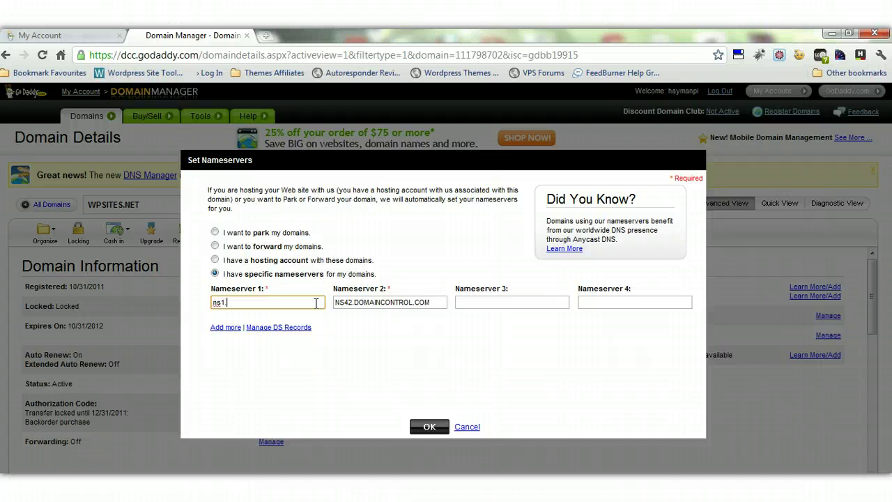
text(ns1.bleuhos)
key(BackSpace)
key(BackSpace)
key(BackSpace)
key(BackSpace)
text(uehost.com)
- Replace the Nameserver 2 entry with ns2.bluehost.com
click(443, 303)
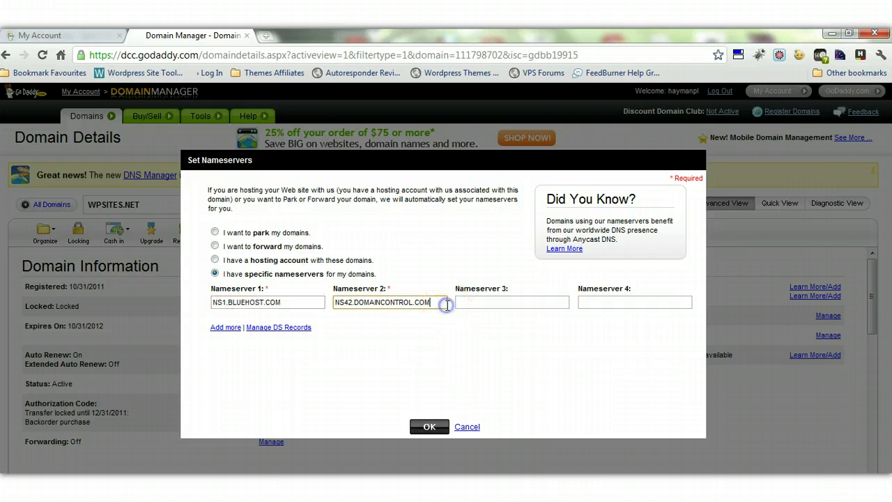
key(BackSpace)
key(BackSpace)
key(BackSpace)
key(BackSpace)
key(BackSpace)
key(BackSpace)
key(BackSpace)
key(BackSpace)
key(BackSpace)
key(BackSpace)
key(BackSpace)
key(BackSpace)
key(BackSpace)
key(BackSpace)
key(BackSpace)
key(BackSpace)
key(BackSpace)
key(BackSpace)
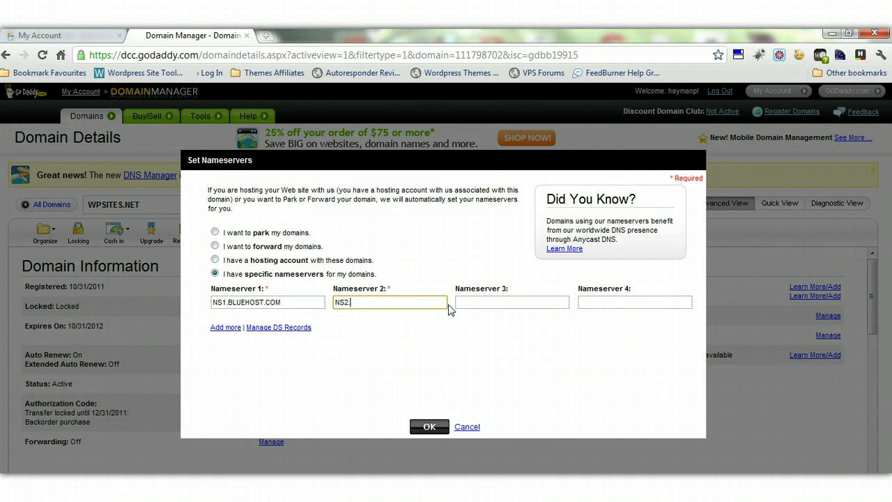
text(2.bluehost.com)
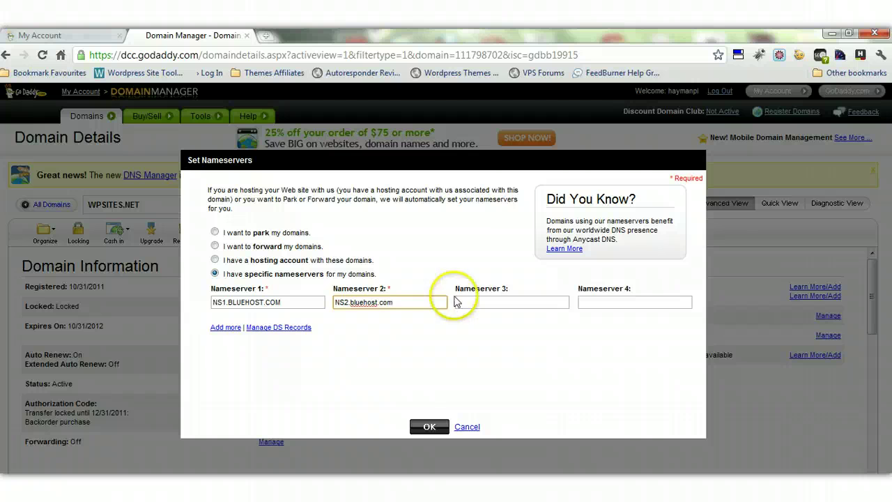
click(478, 304)
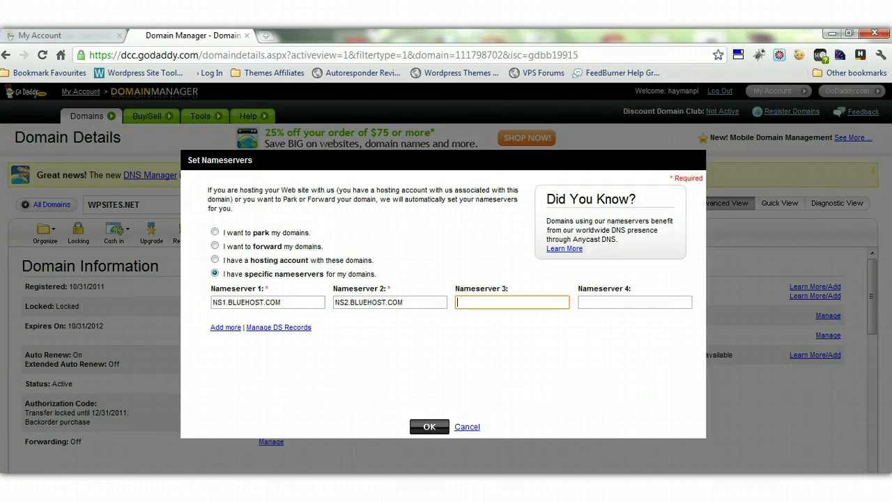
- Check the two wordpresssites.net nameservers in the Notepad notes, and return to the nameserver form
key(alt+Tab)
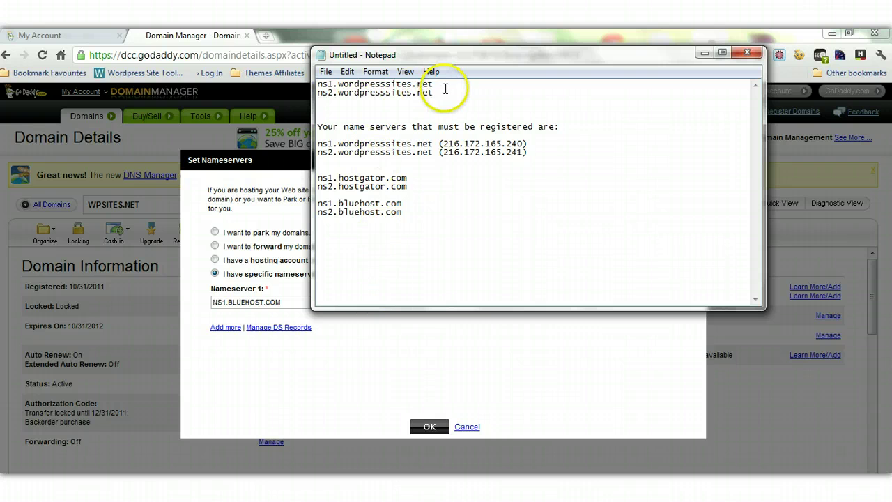
drag(433, 84, 450, 92)
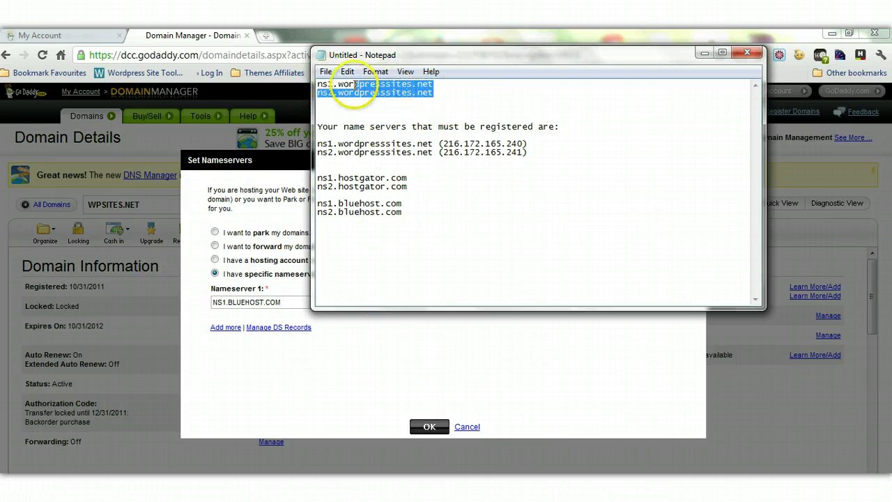
click(467, 87)
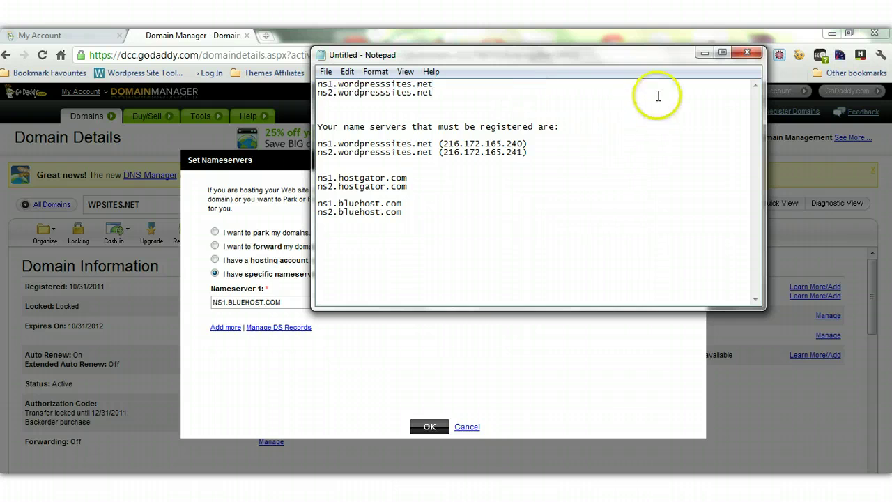
drag(614, 59, 622, 161)
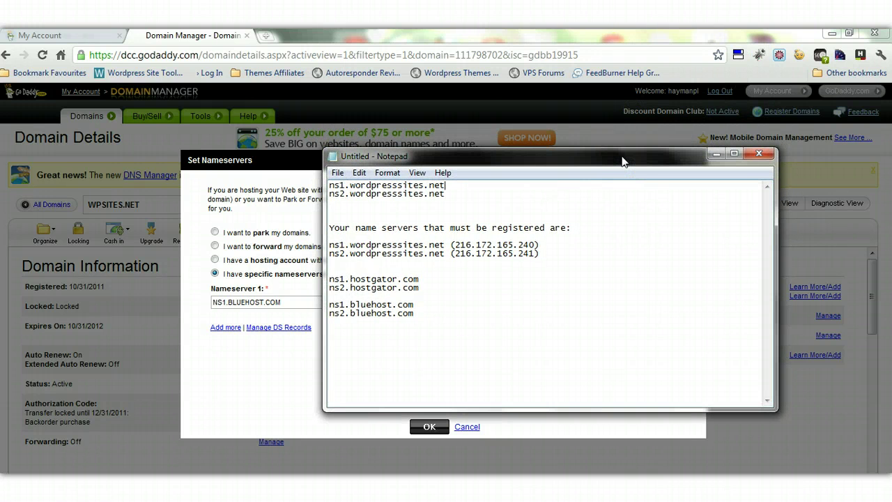
click(718, 154)
click(715, 154)
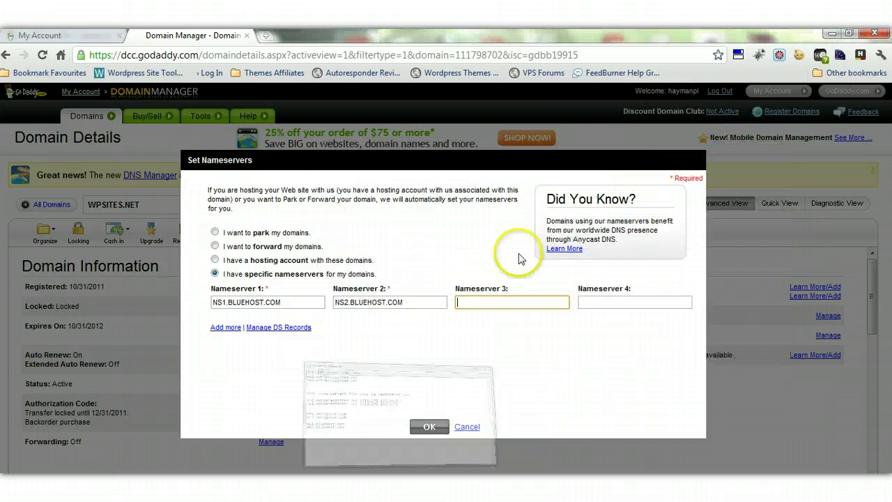
- Submit the nameserver changes for WPSITES.NET and dismiss the confirmation
click(428, 427)
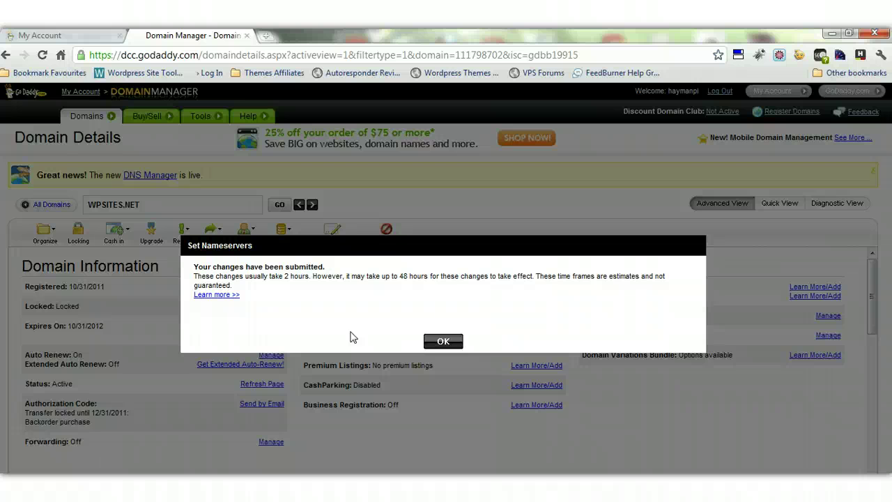
click(444, 341)
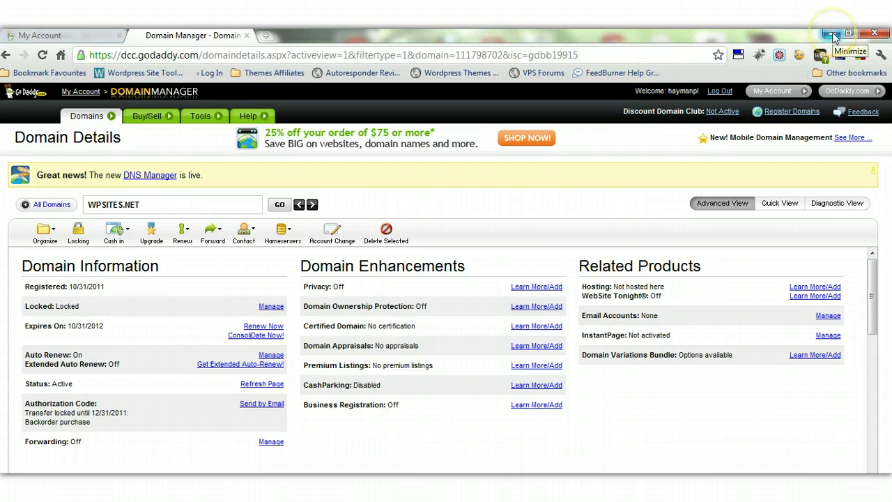
- Minimize the open browser windows to reach the desktop and open a new Chrome window
mouse_move(292, 488)
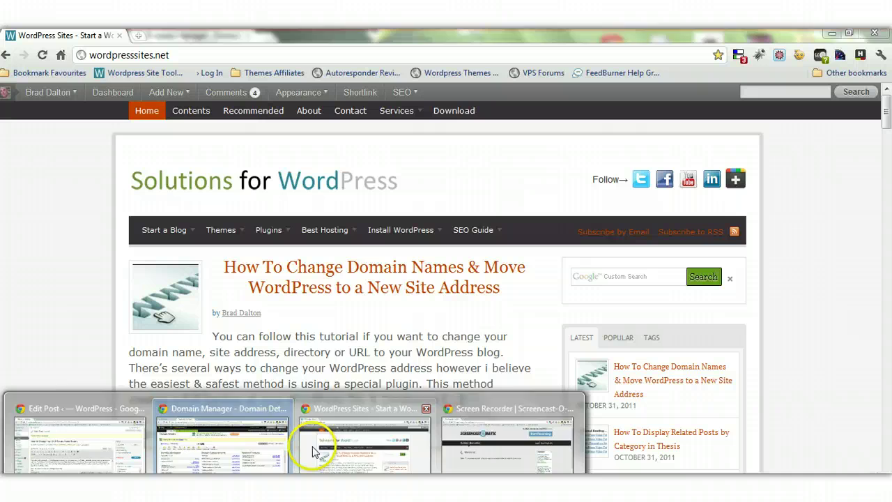
click(319, 419)
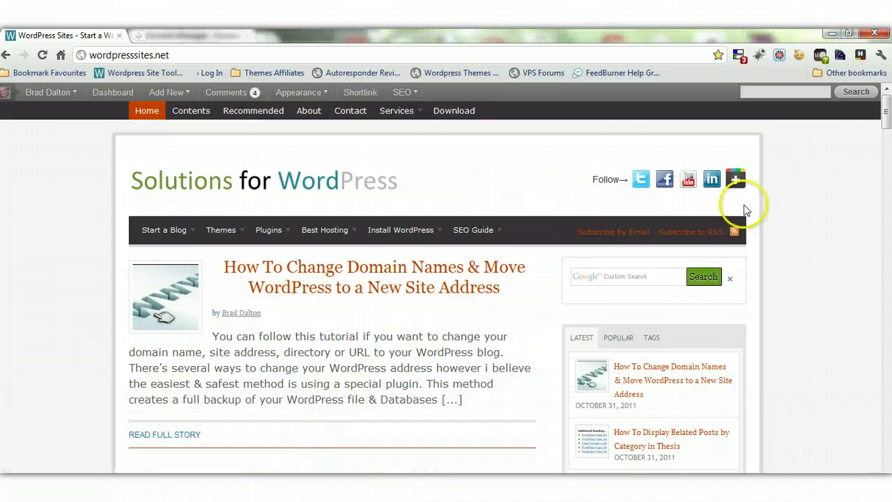
click(831, 35)
click(830, 31)
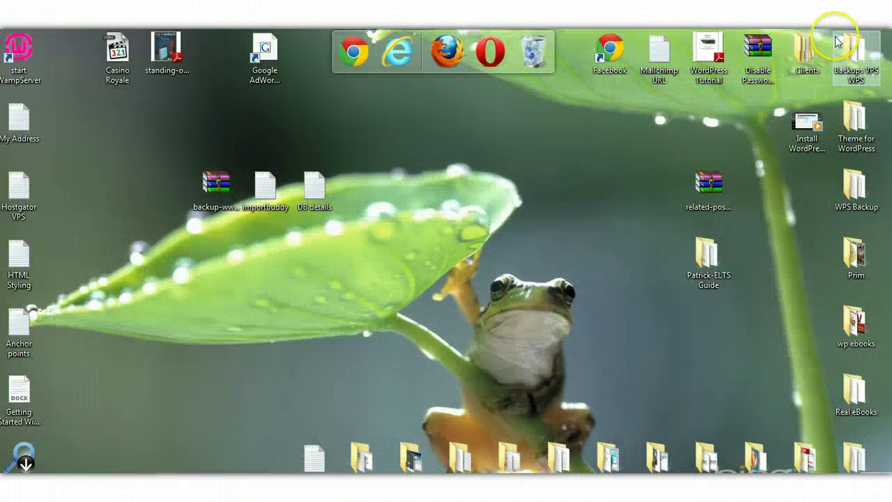
click(354, 61)
click(826, 144)
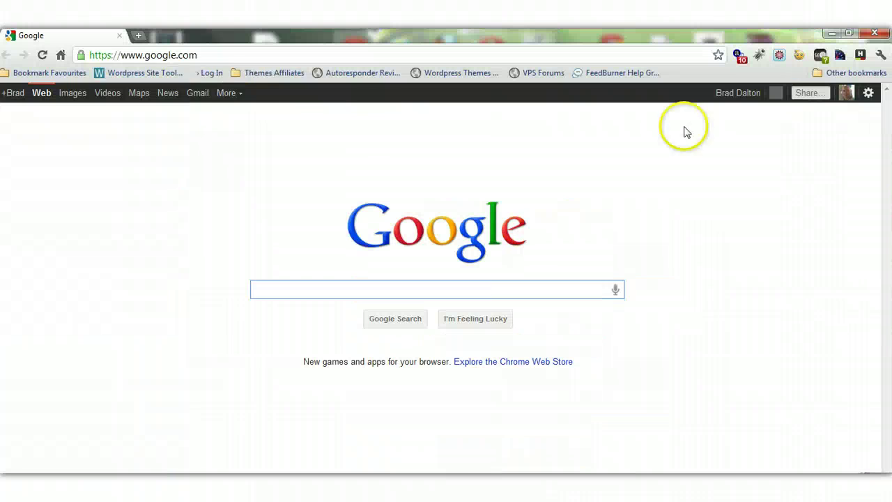
- Go to netfirms.com and open the Control Panel login page for existing customers
click(218, 56)
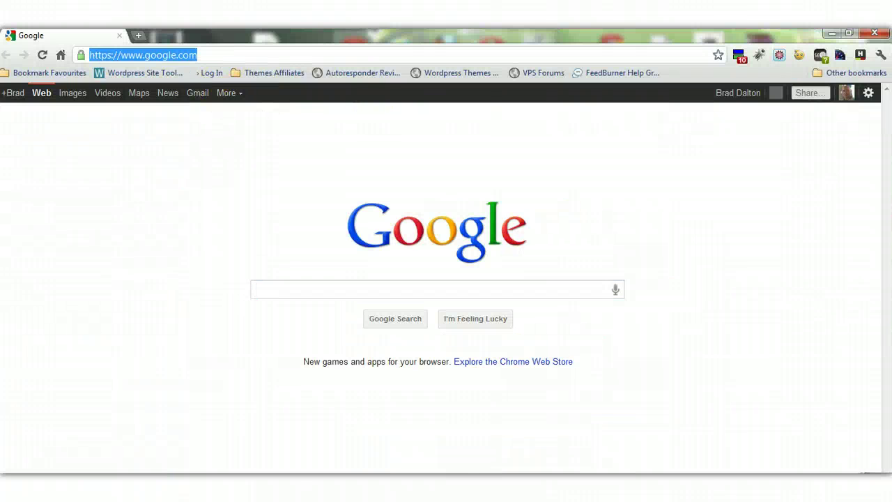
text(netfirms)
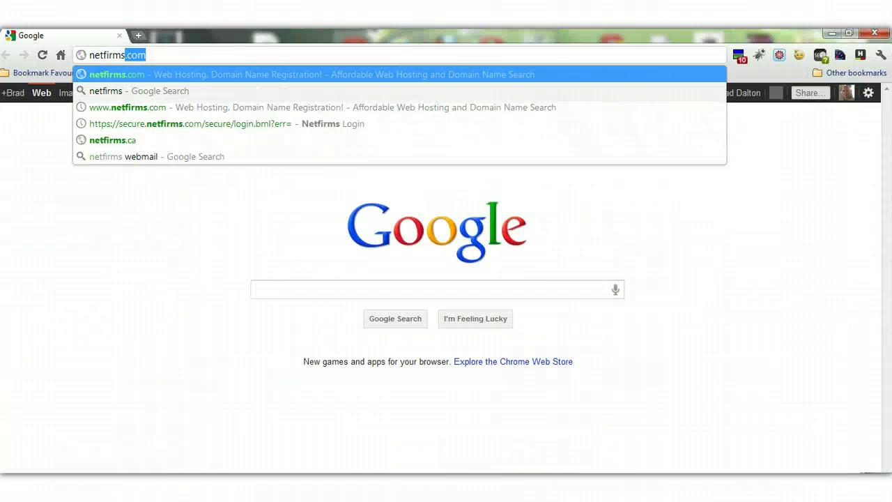
key(Return)
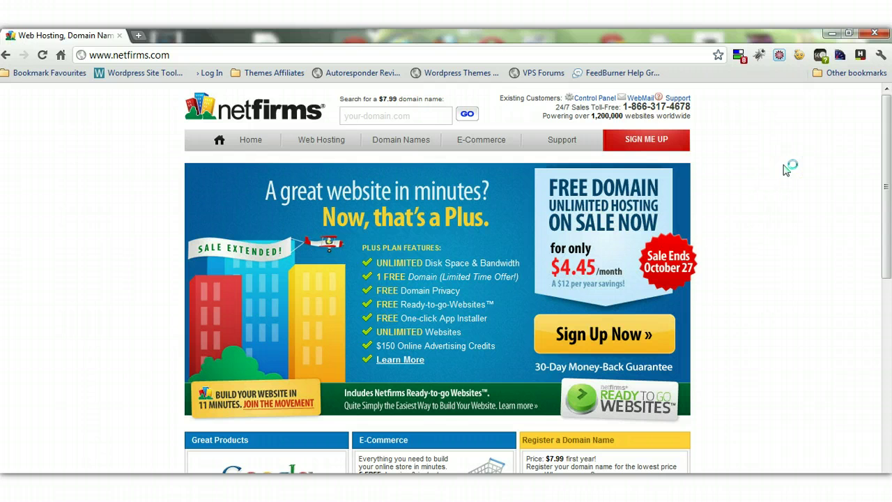
click(589, 99)
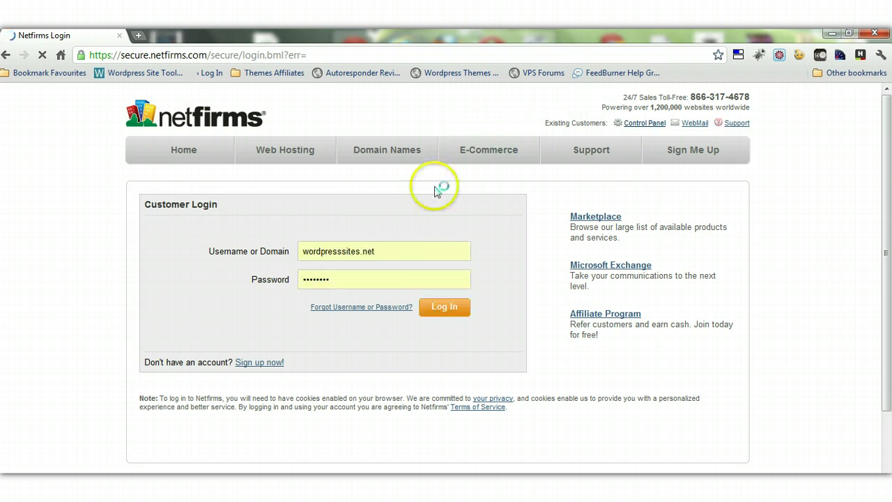
- Log in to the Netfirms Control Panel with the prefilled customer credentials
click(426, 308)
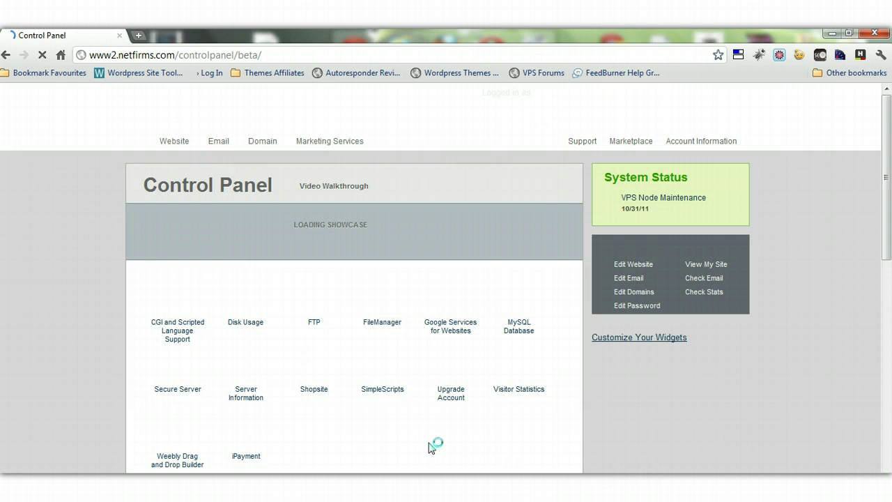
drag(887, 153, 888, 192)
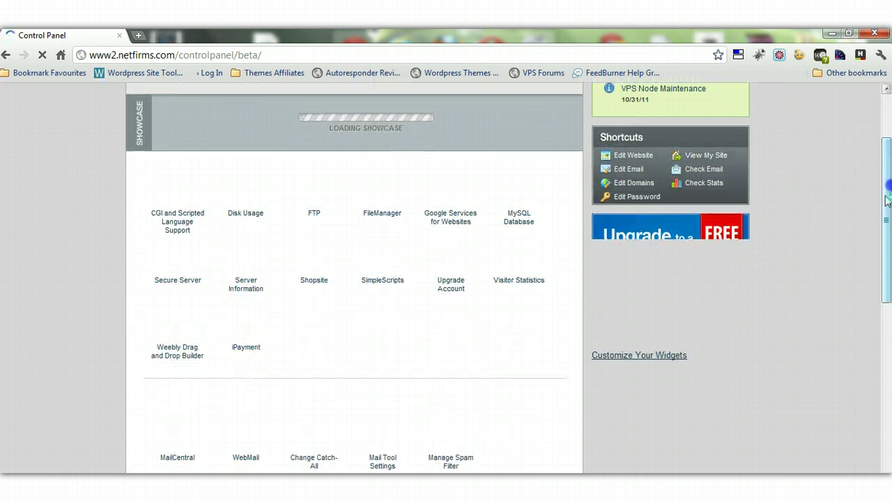
- Switch to the wordpresssites.net window and open the Hosting Reviews page under Best Hosting
mouse_move(328, 492)
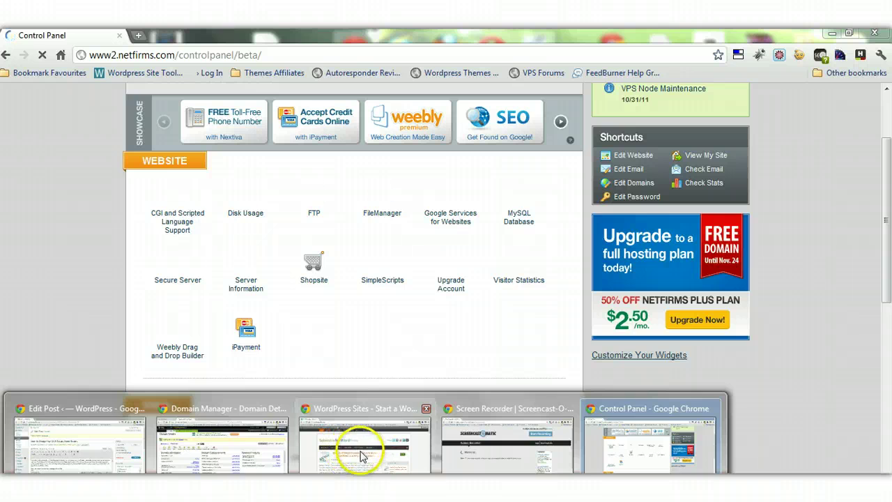
click(356, 456)
mouse_move(325, 229)
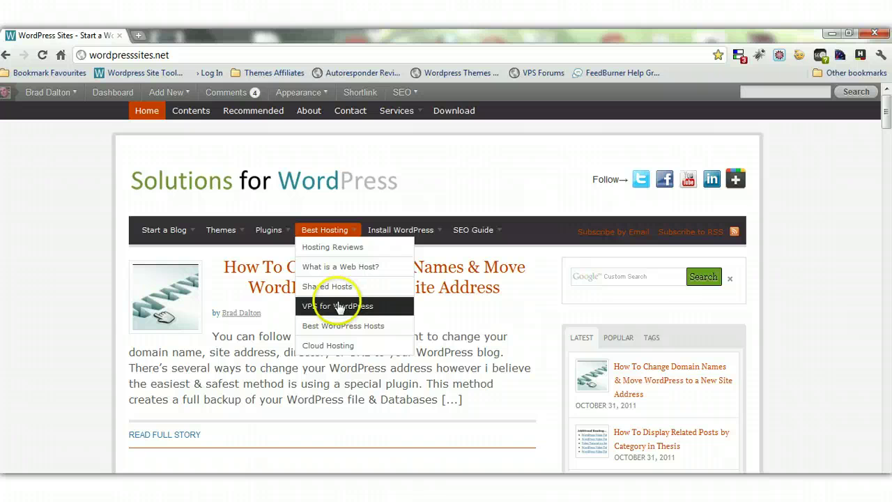
click(334, 246)
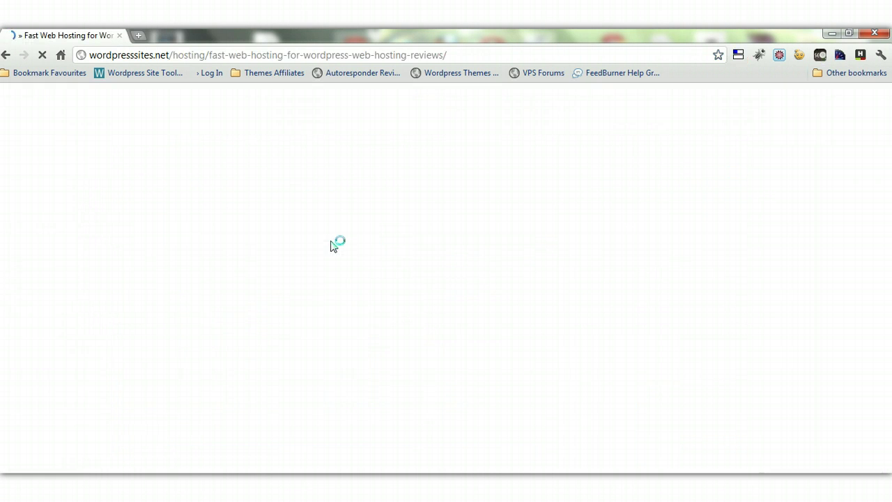
click(299, 257)
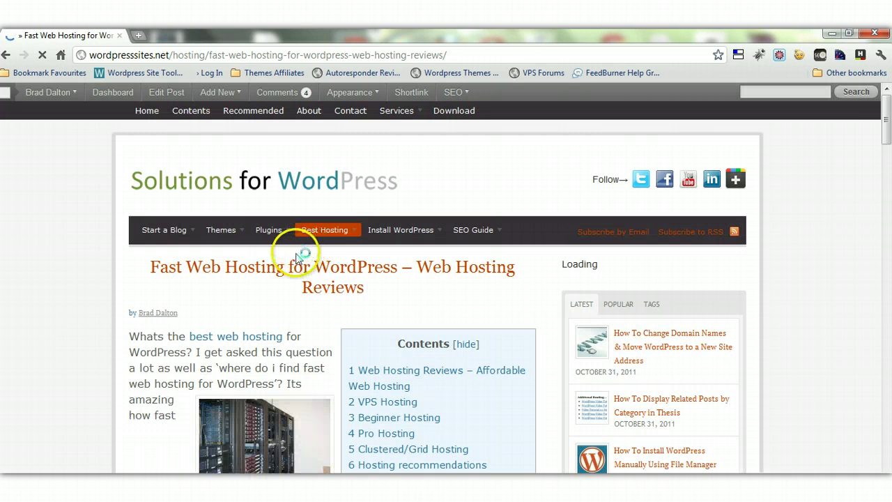
- View the Hosting recommendations section of the review page, and return to the Netfirms Control Panel
click(886, 131)
drag(886, 131, 883, 164)
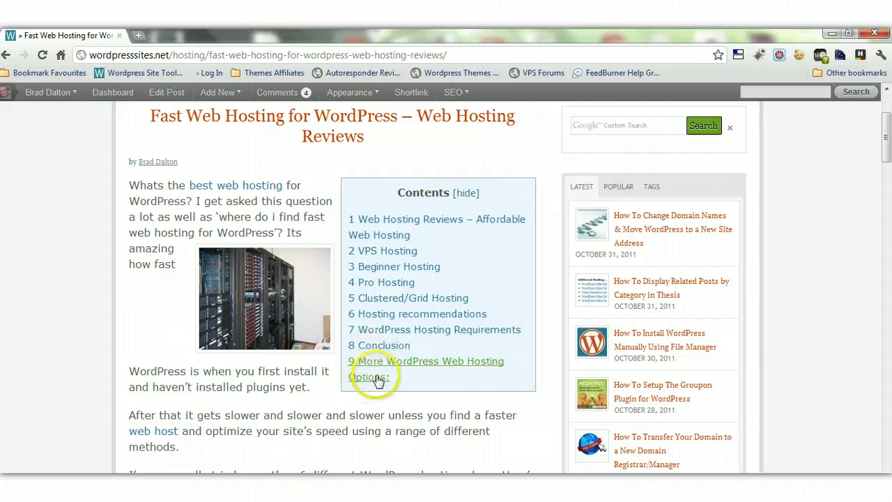
click(393, 319)
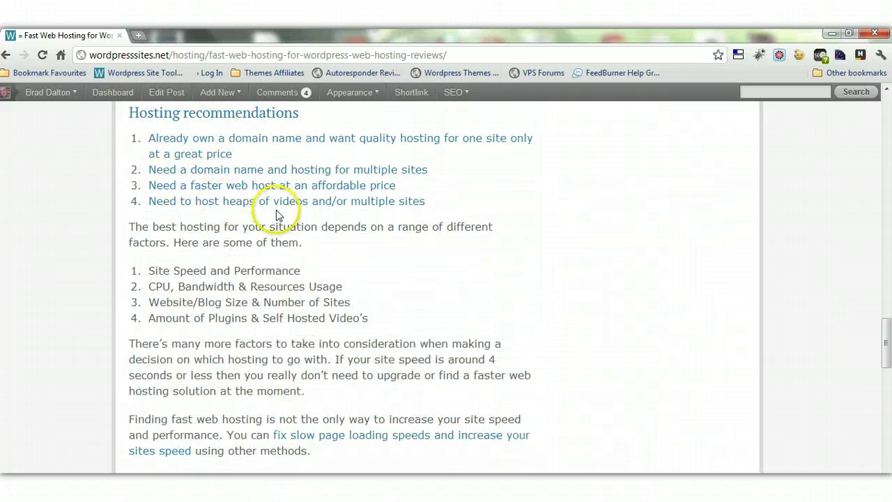
click(887, 116)
click(831, 34)
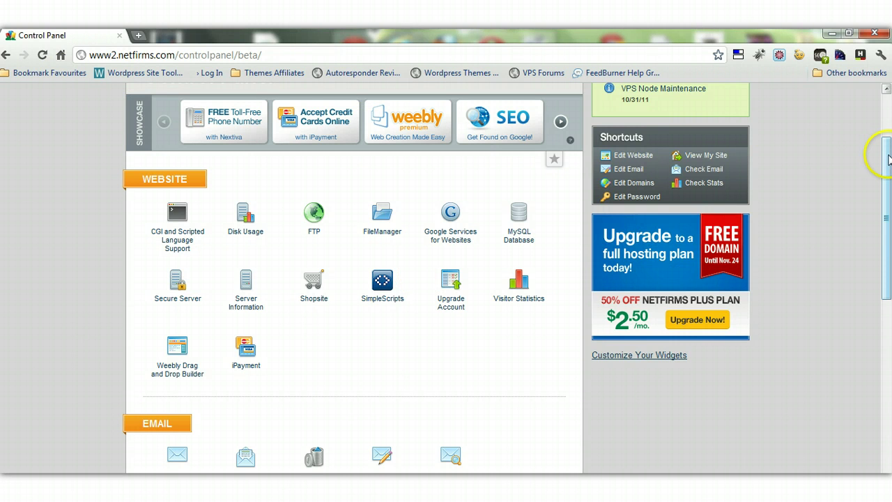
- Open DomainCentral and bring up the Nameservers settings for dietforslim.com
drag(887, 165, 887, 268)
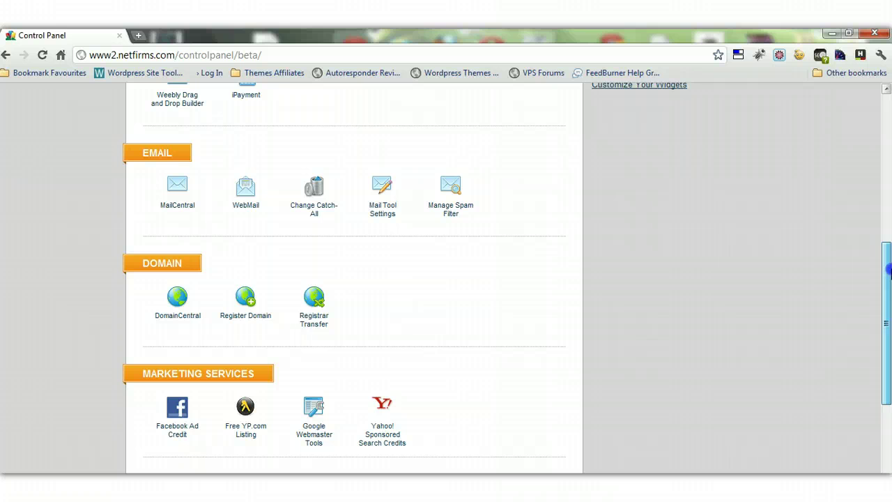
click(181, 312)
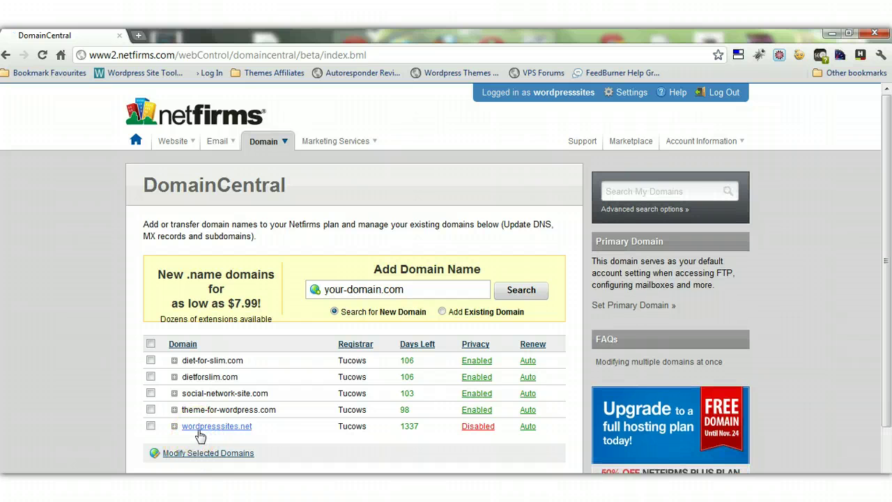
click(174, 377)
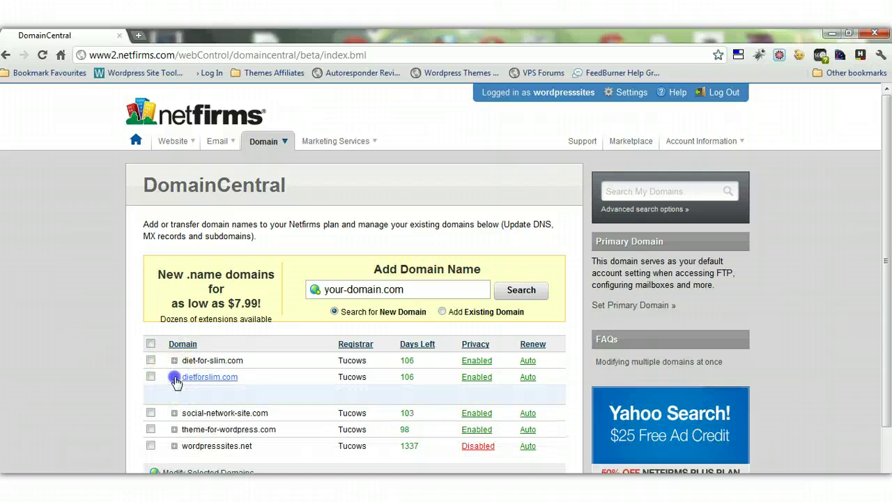
drag(886, 235, 885, 321)
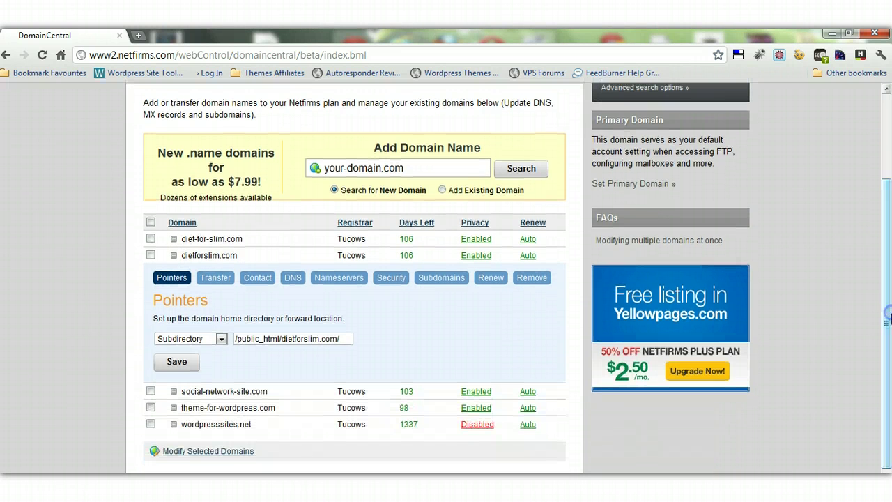
click(330, 279)
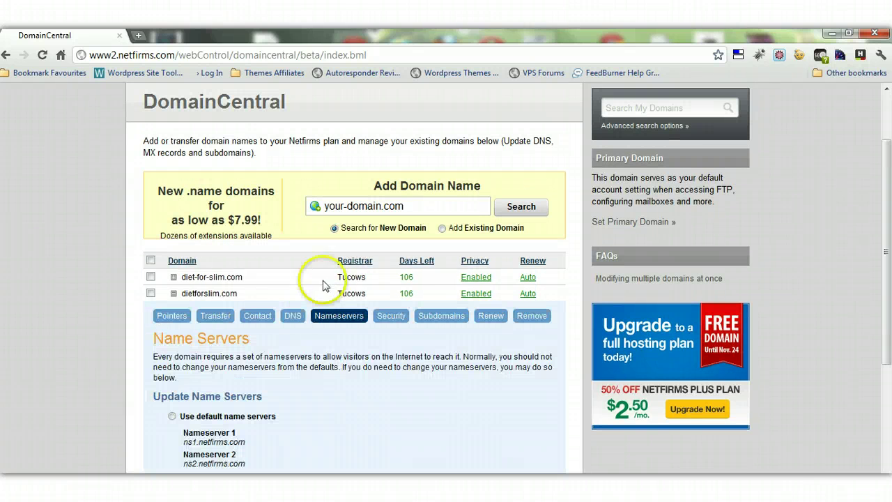
- Check the Nameserver 1 and Nameserver 2 fields under Use different name servers for dietforslim.com, and save them
drag(884, 225, 889, 330)
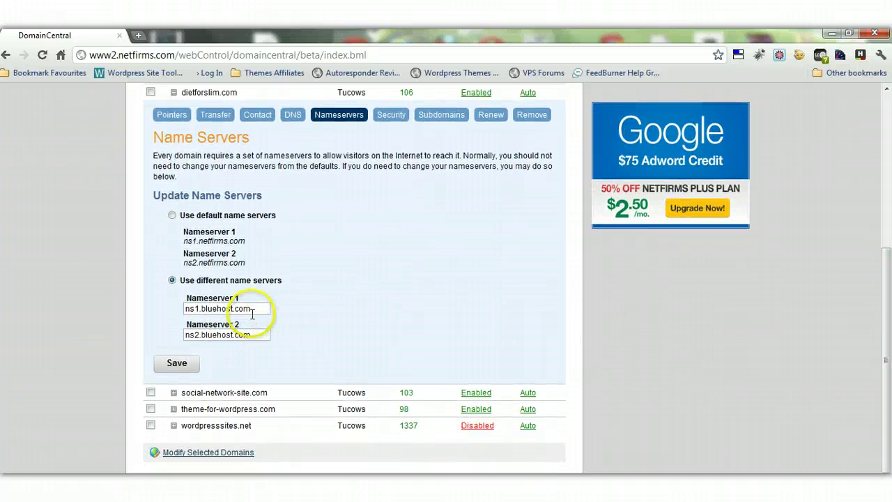
click(257, 309)
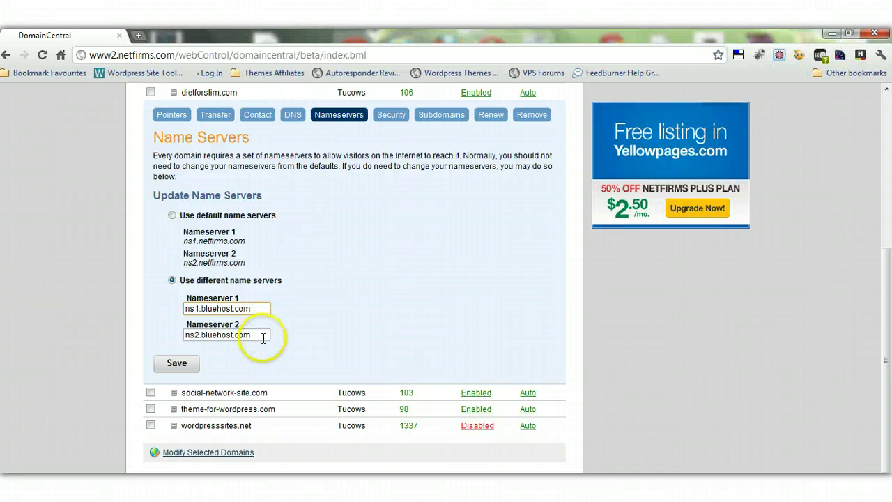
click(261, 336)
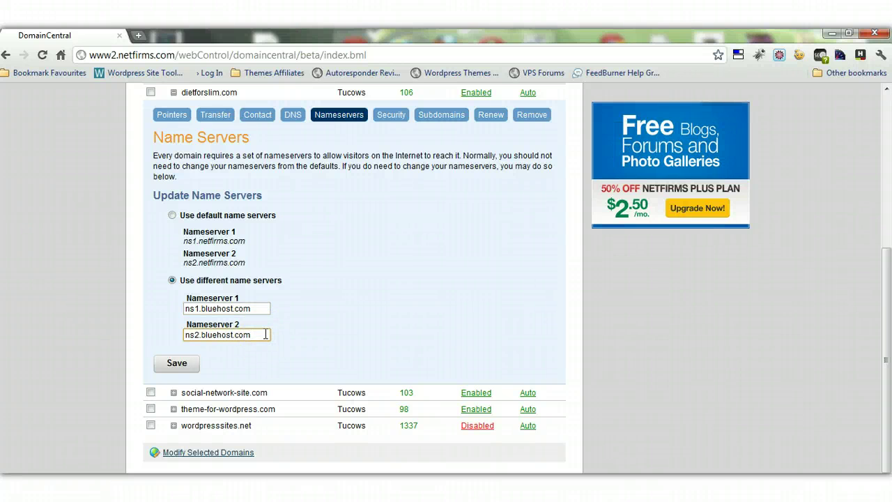
click(174, 366)
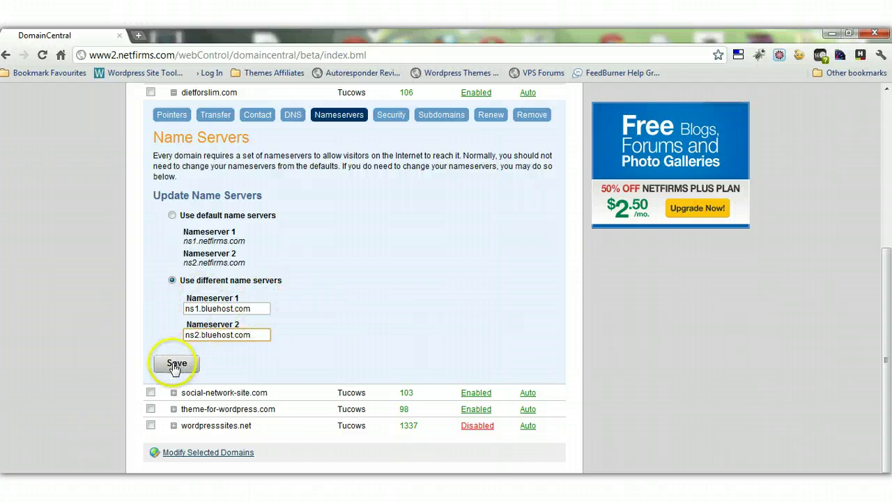
click(888, 107)
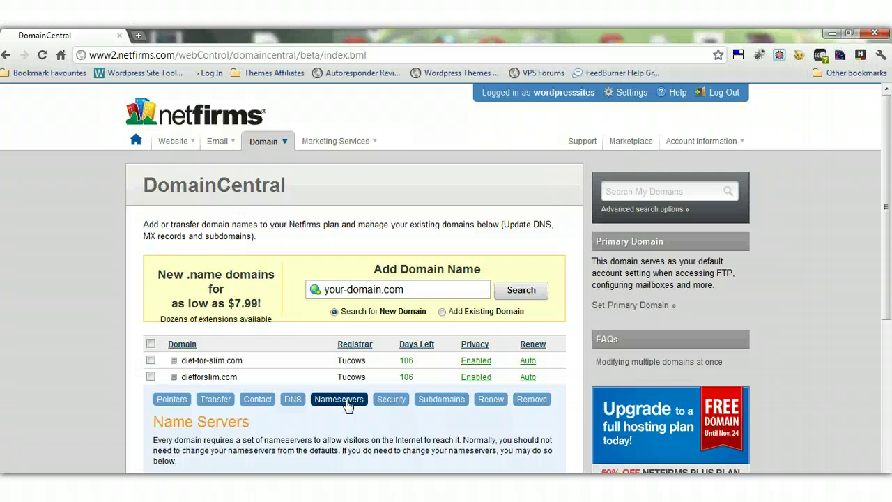
- Switch back to the Fast Web Hosting for WordPress review page on wordpresssites.net
mouse_move(401, 471)
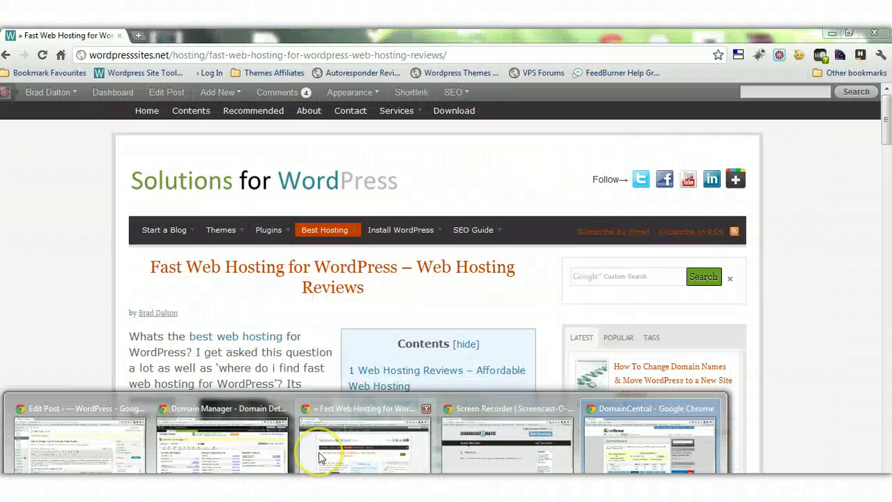
click(319, 457)
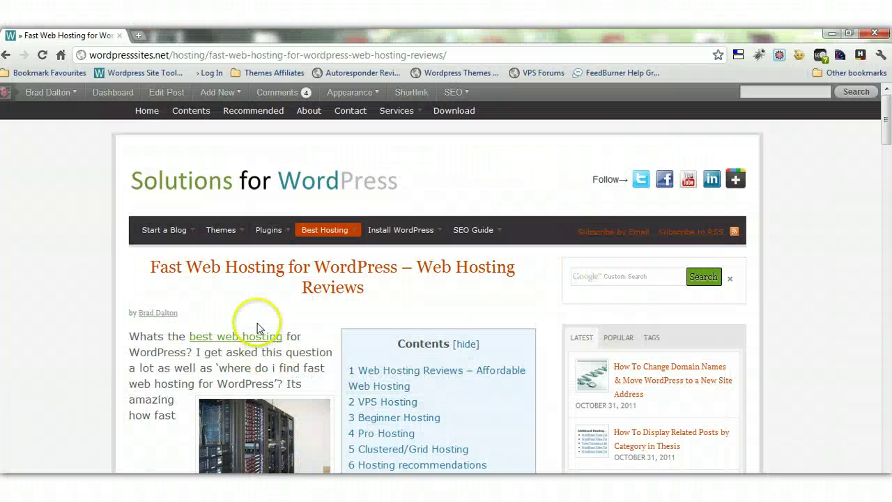